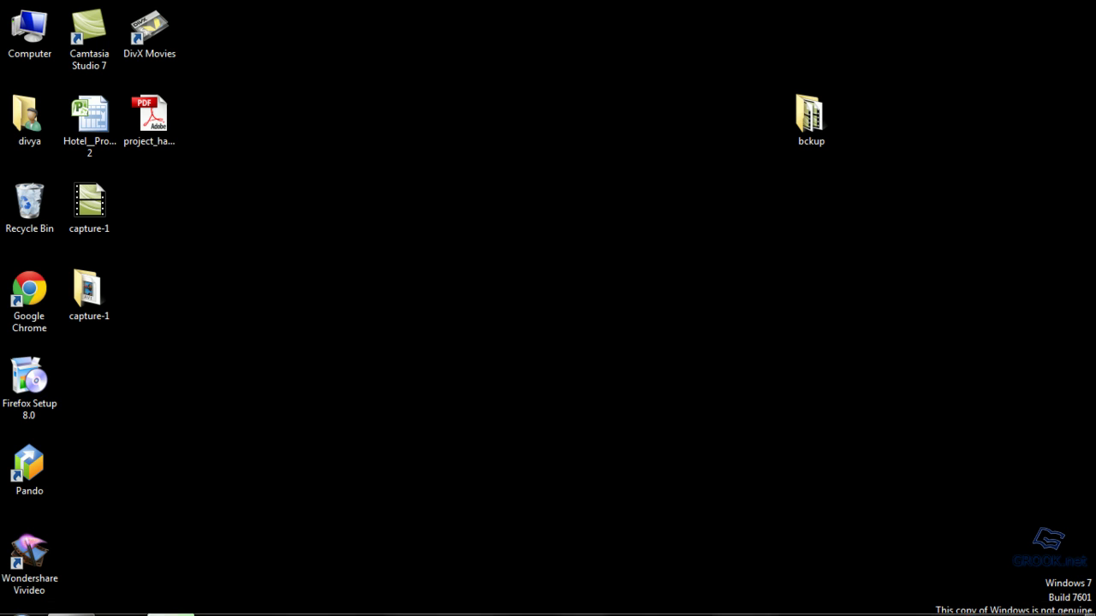
- From the Start menu's All Programs list, expand the Microsoft Office folder to reveal Microsoft Project 2010
left_click(14, 604)
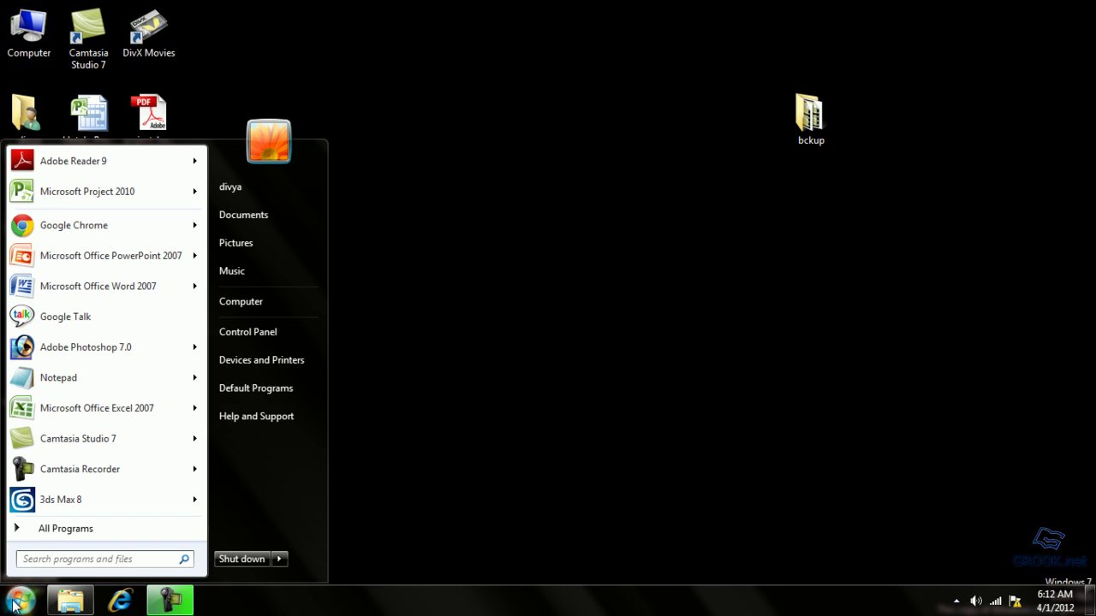
left_click(98, 532)
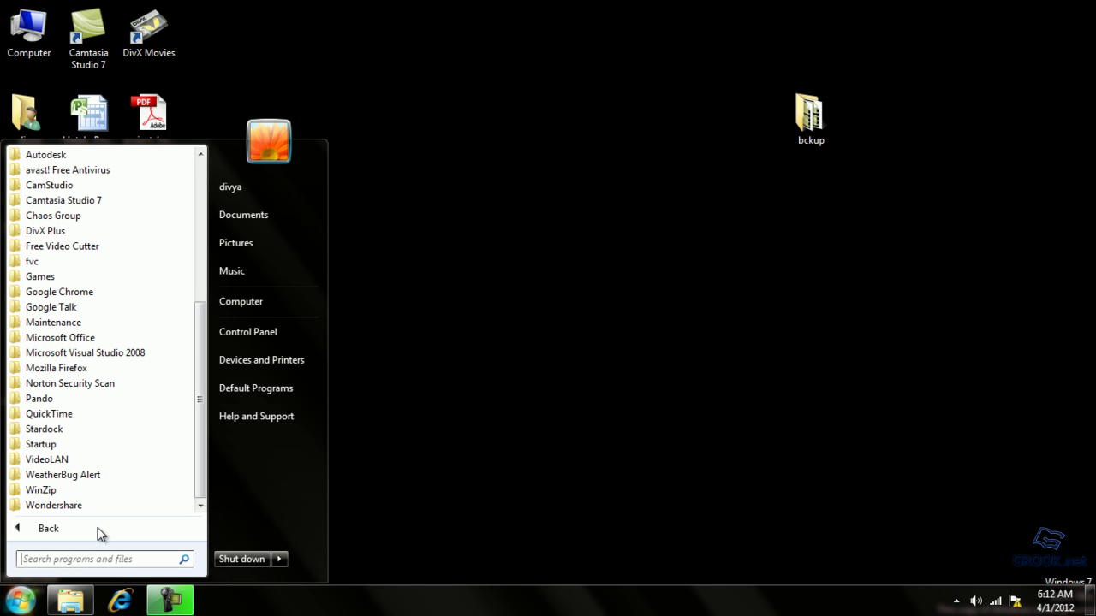
left_click(102, 339)
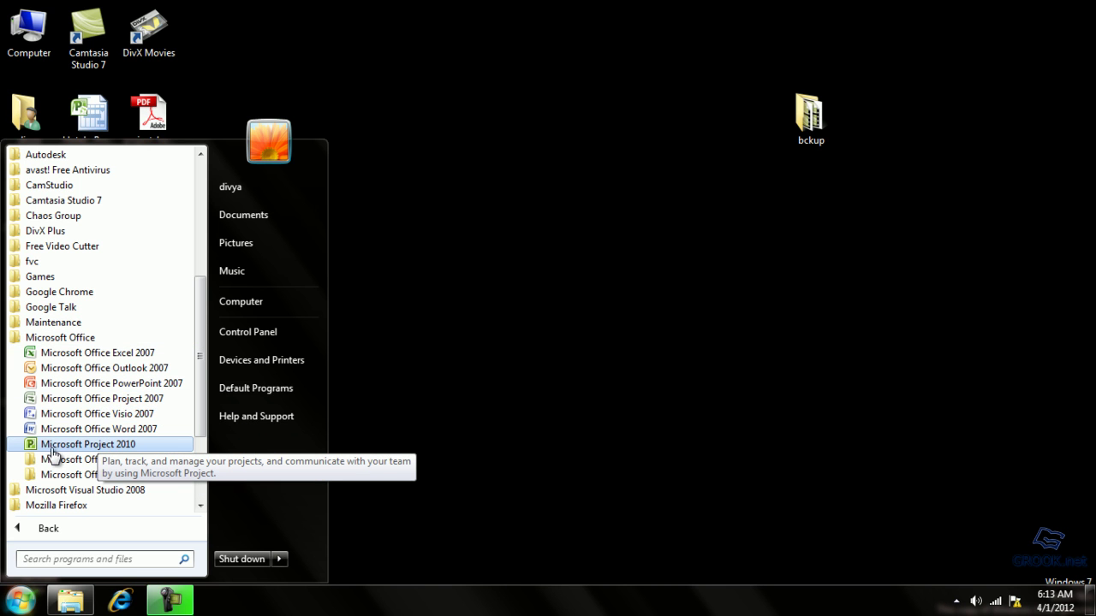
- Launch Microsoft Project 2010 from the Microsoft Office folder to get the blank Project1 Gantt Chart
left_click(129, 445)
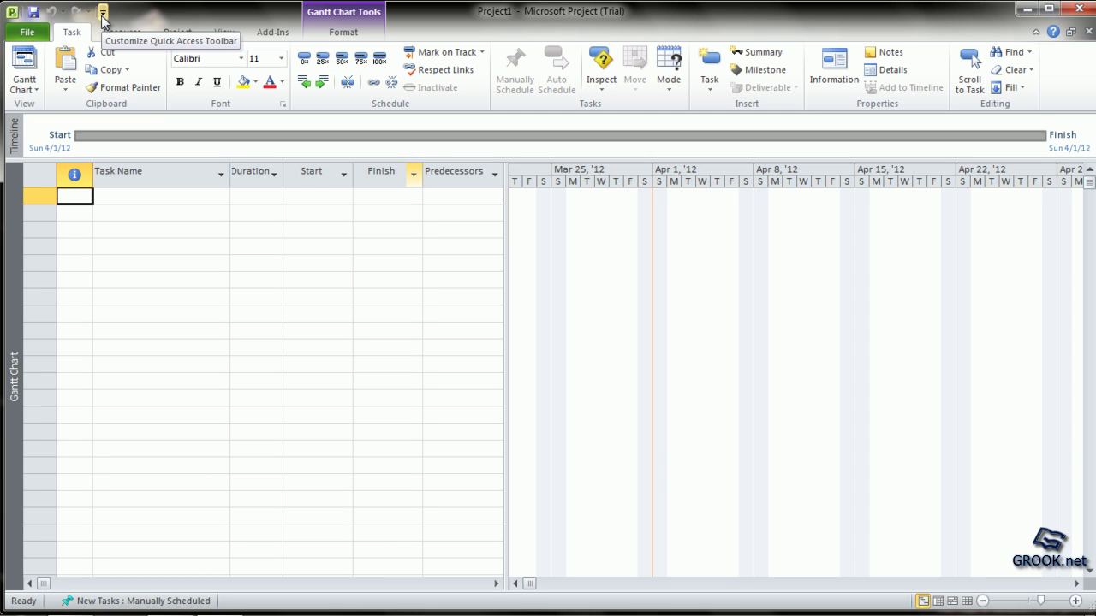
left_click(104, 15)
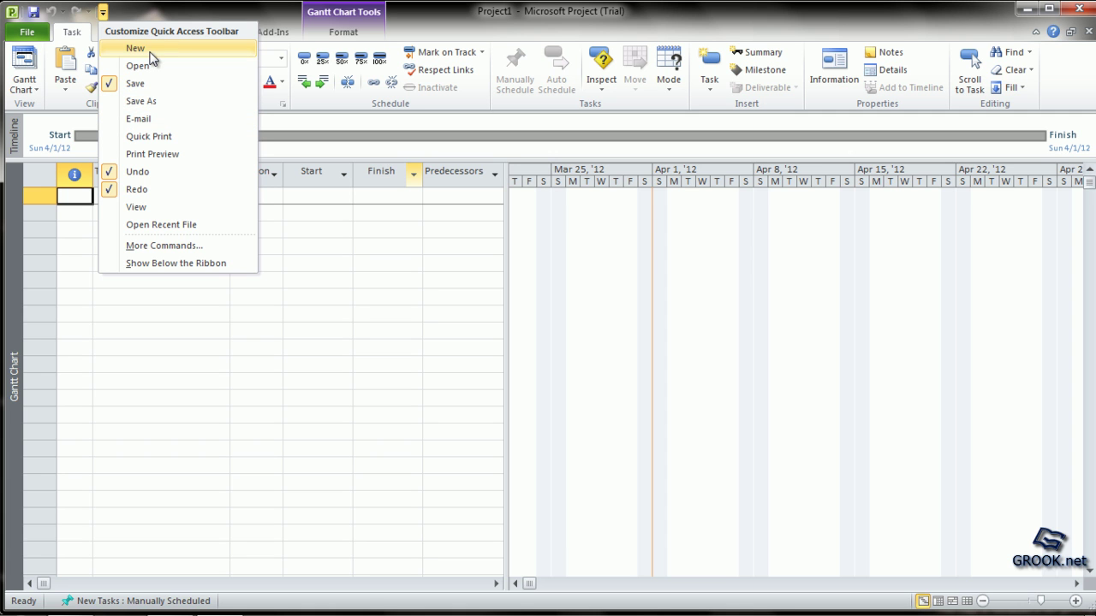
left_click(318, 221)
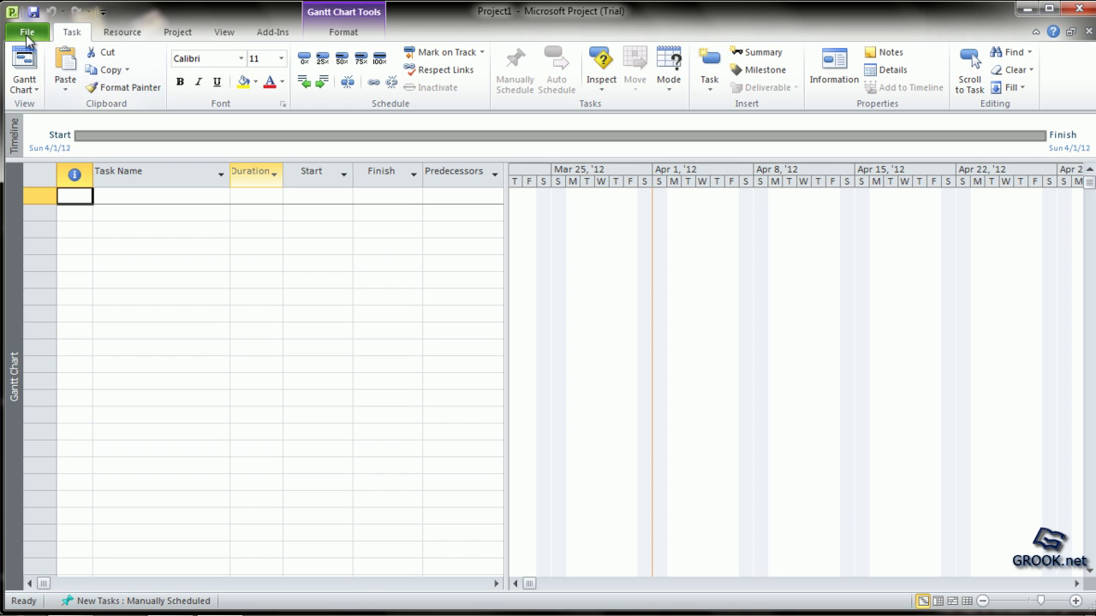
- Tour File, Task, Resource, Project, View and Add-Ins, ending on the Gantt Chart Tools Format tab
left_click(27, 34)
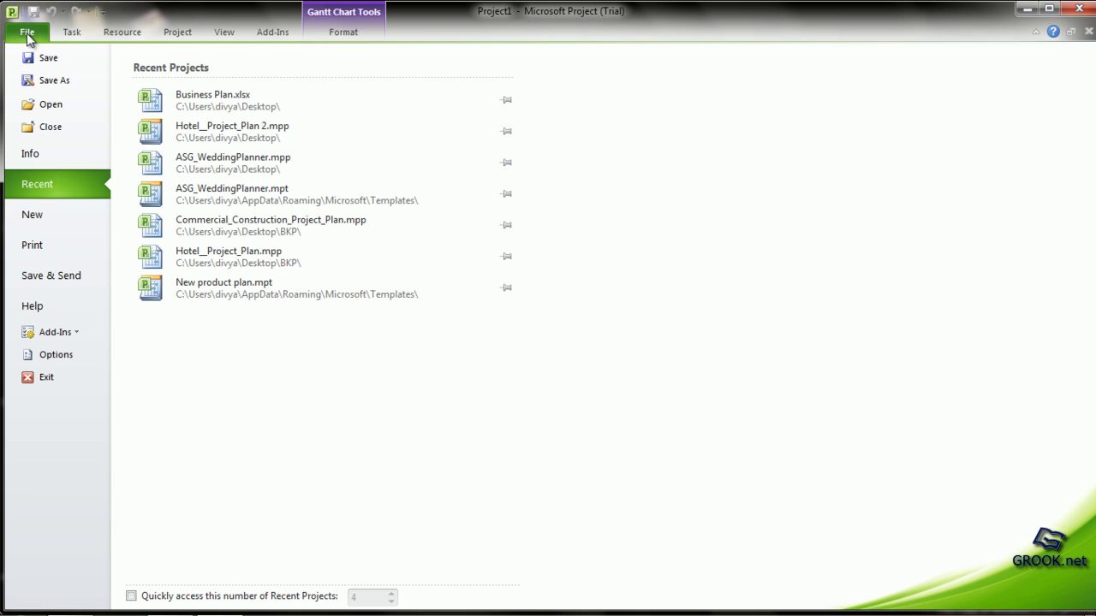
left_click(69, 35)
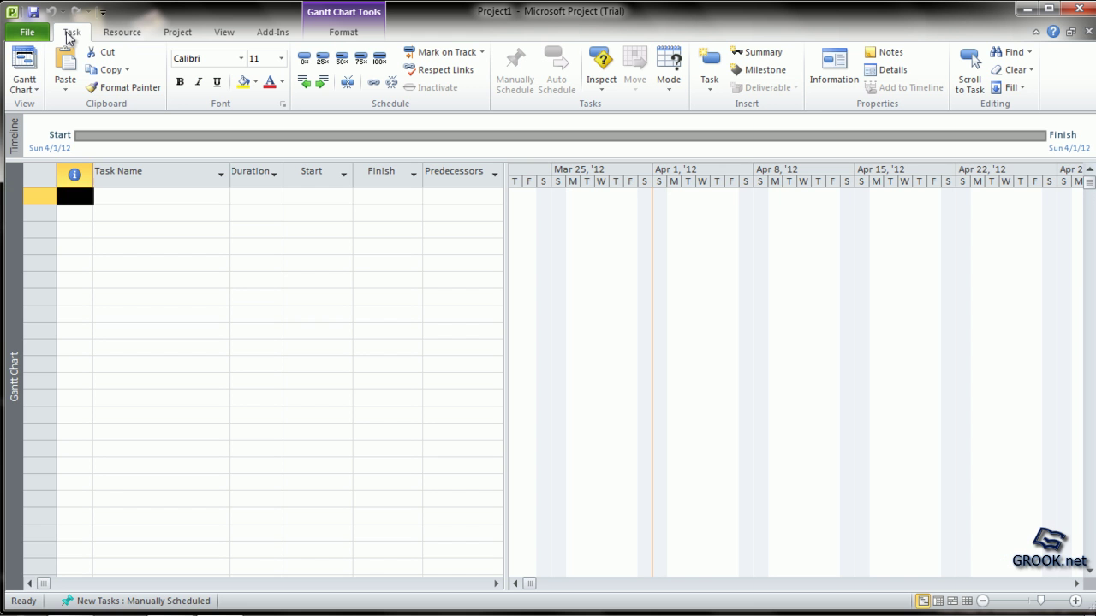
left_click(133, 36)
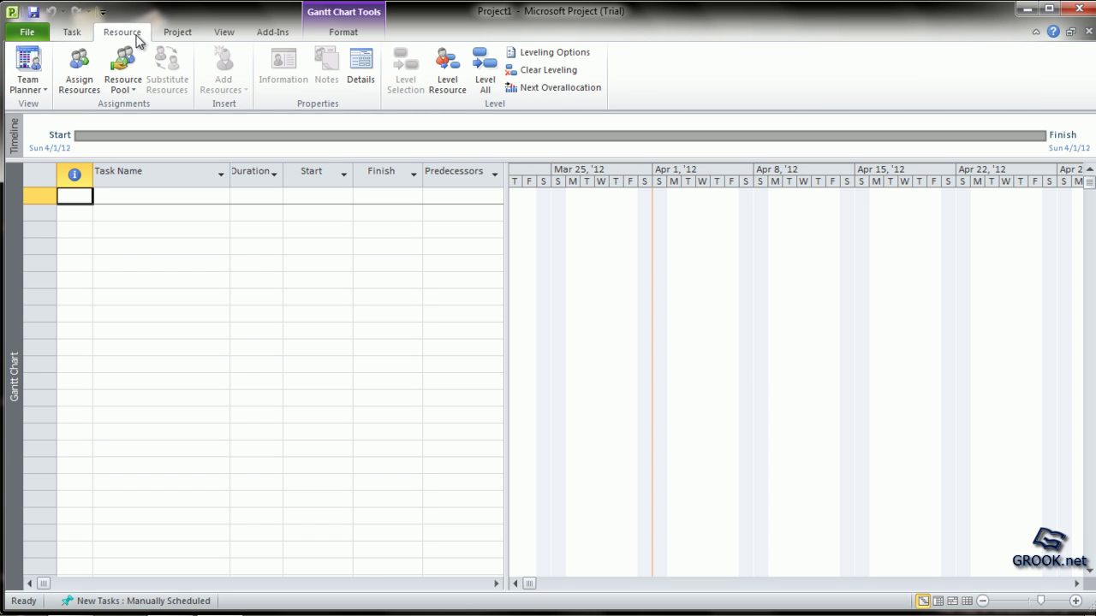
left_click(175, 38)
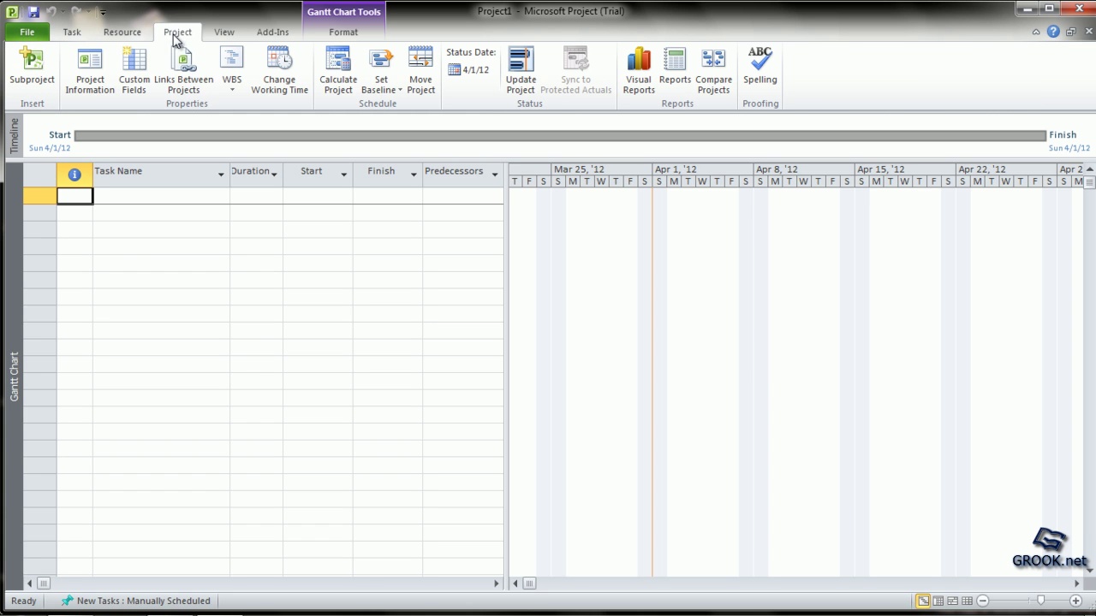
left_click(223, 35)
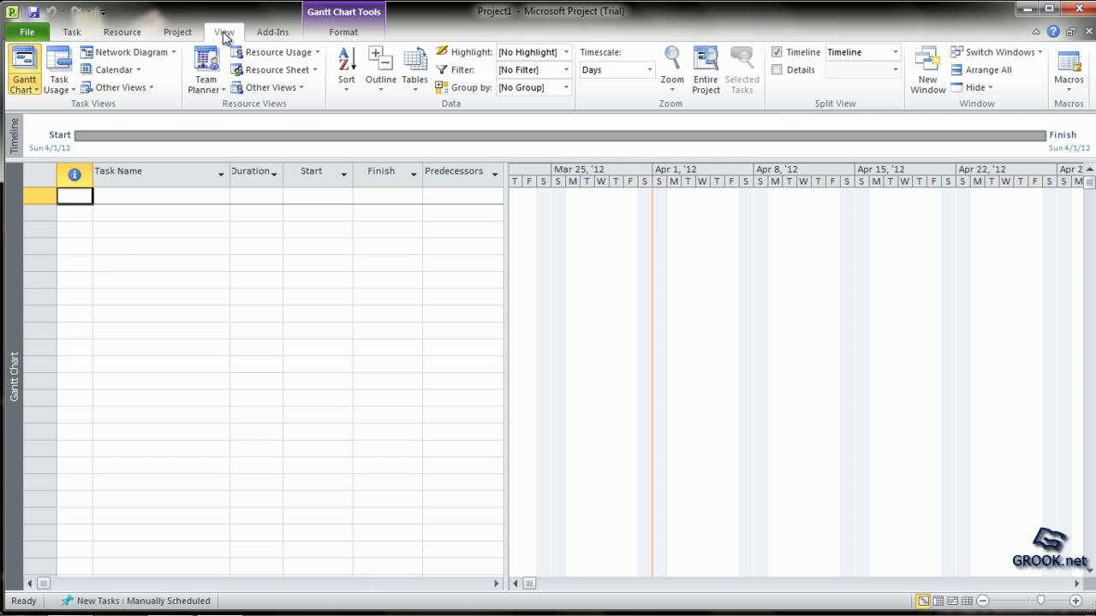
left_click(276, 38)
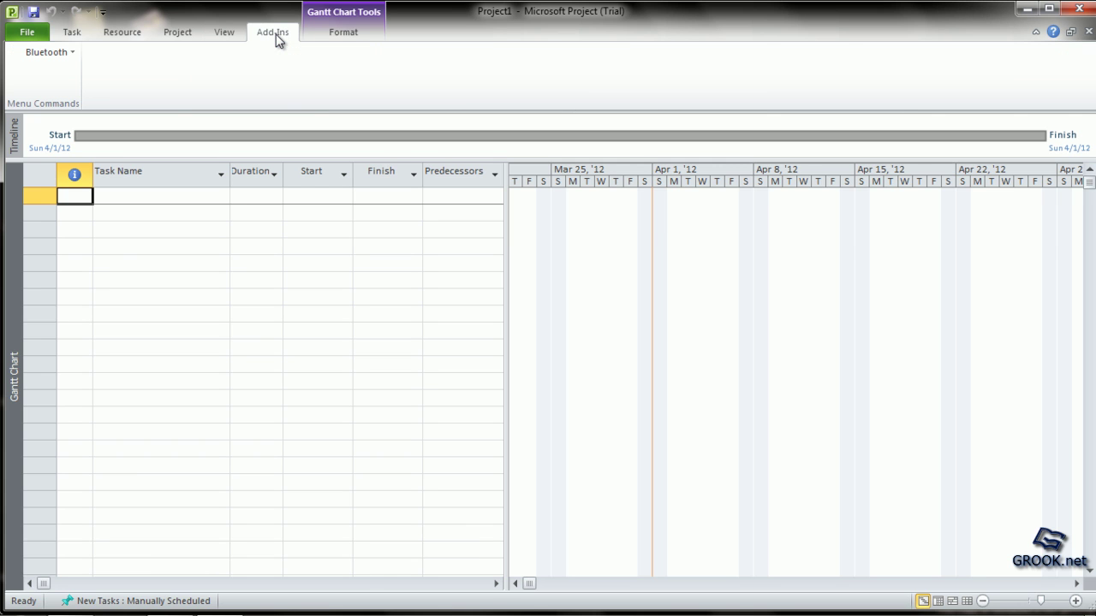
left_click(349, 36)
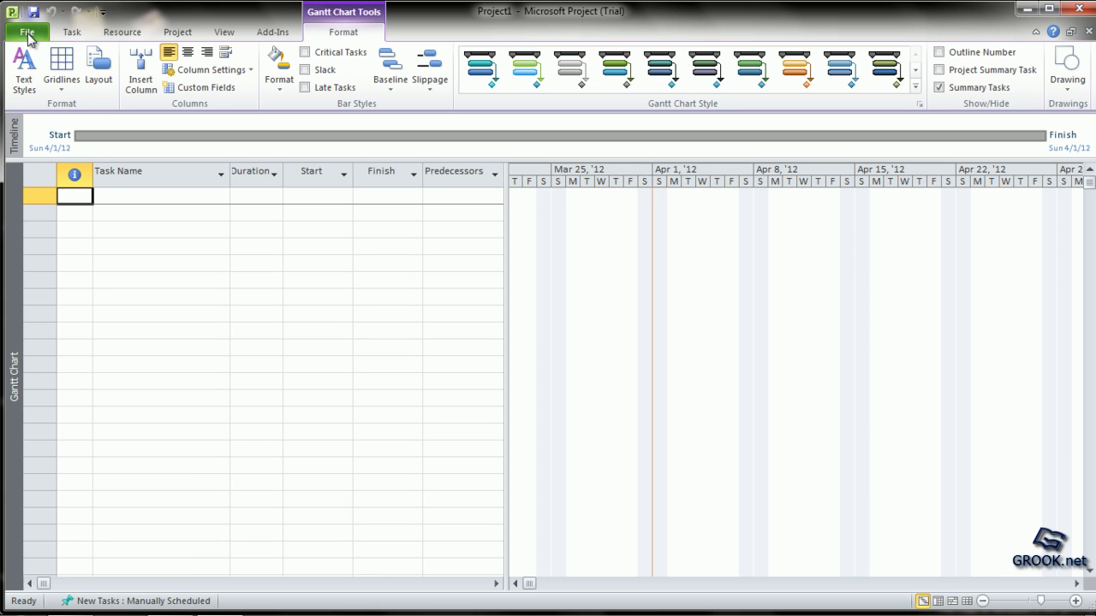
- Browse the Task, Resource and Project ribbon tabs, ending on the View tab's view commands
left_click(72, 35)
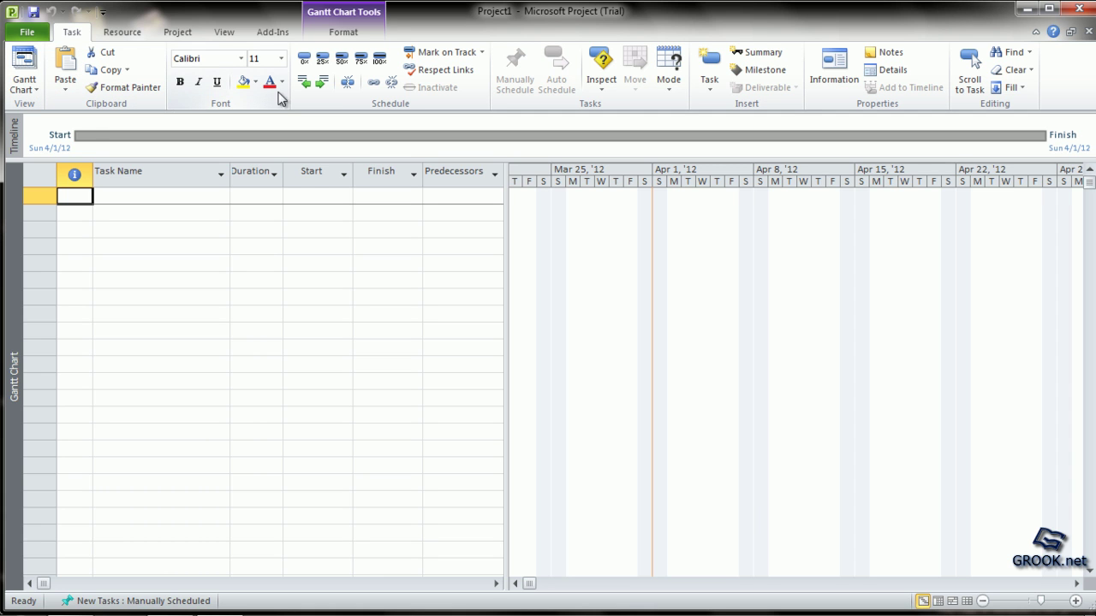
left_click(125, 33)
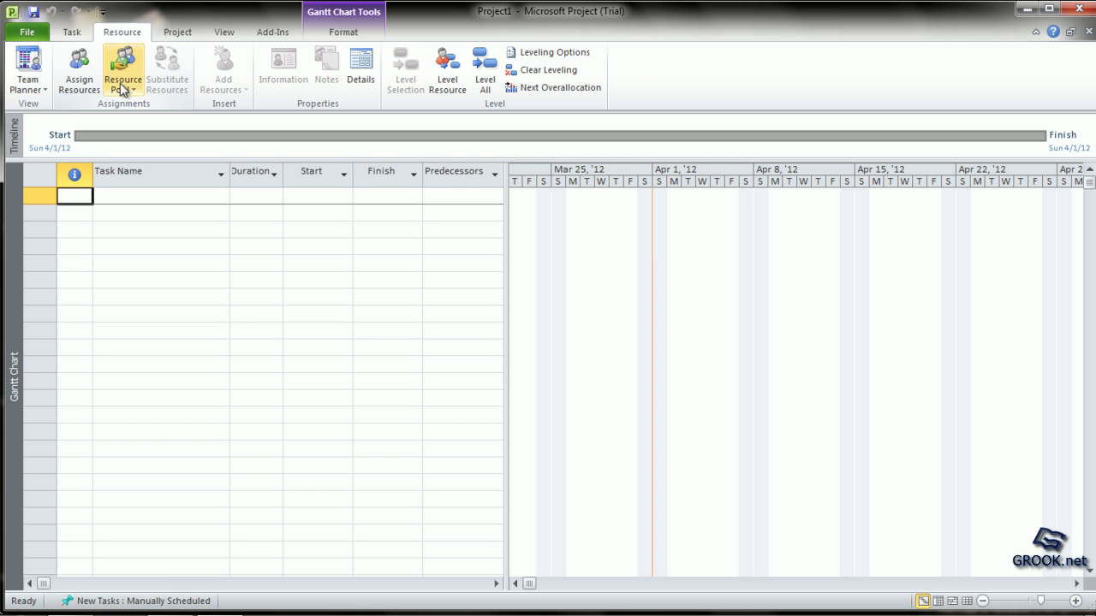
left_click(182, 34)
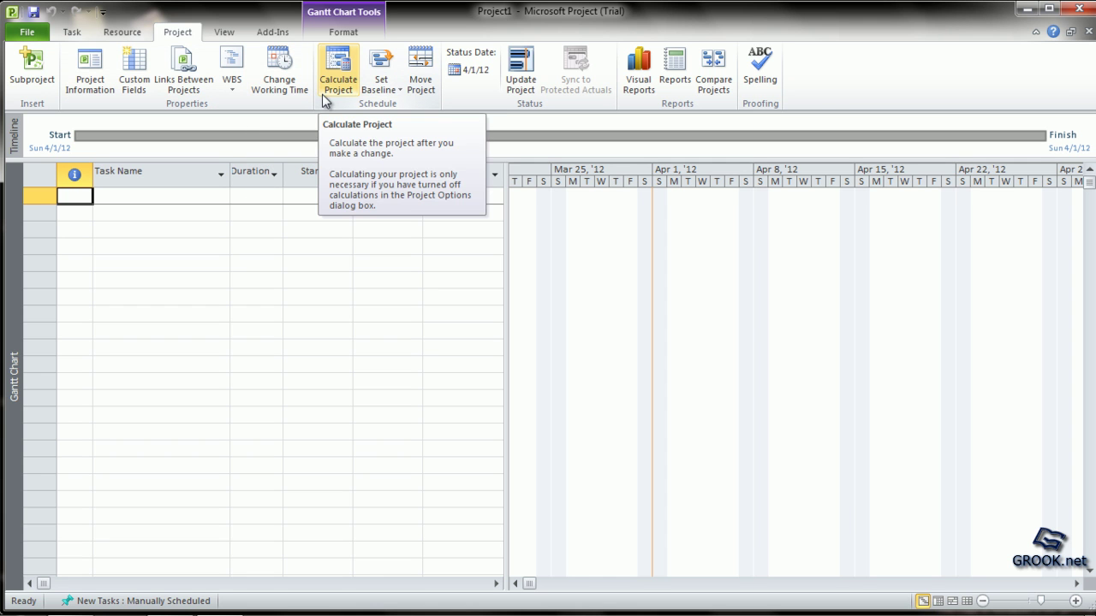
left_click(225, 33)
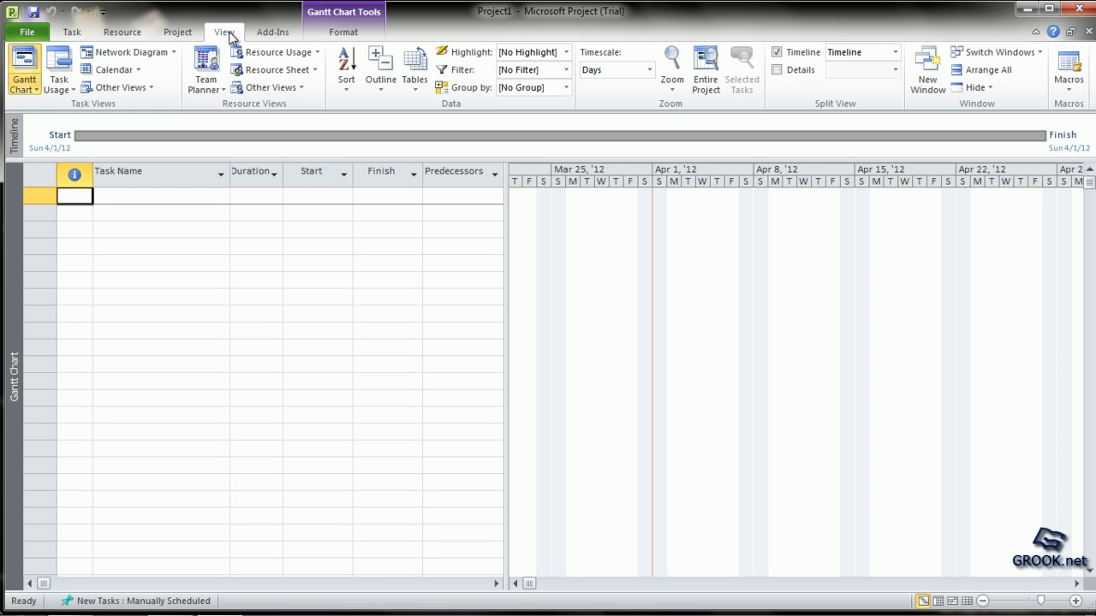
- Switch Project1 between Gantt Chart, Task Usage and Network Diagram views, finishing in Task Usage
left_click(24, 72)
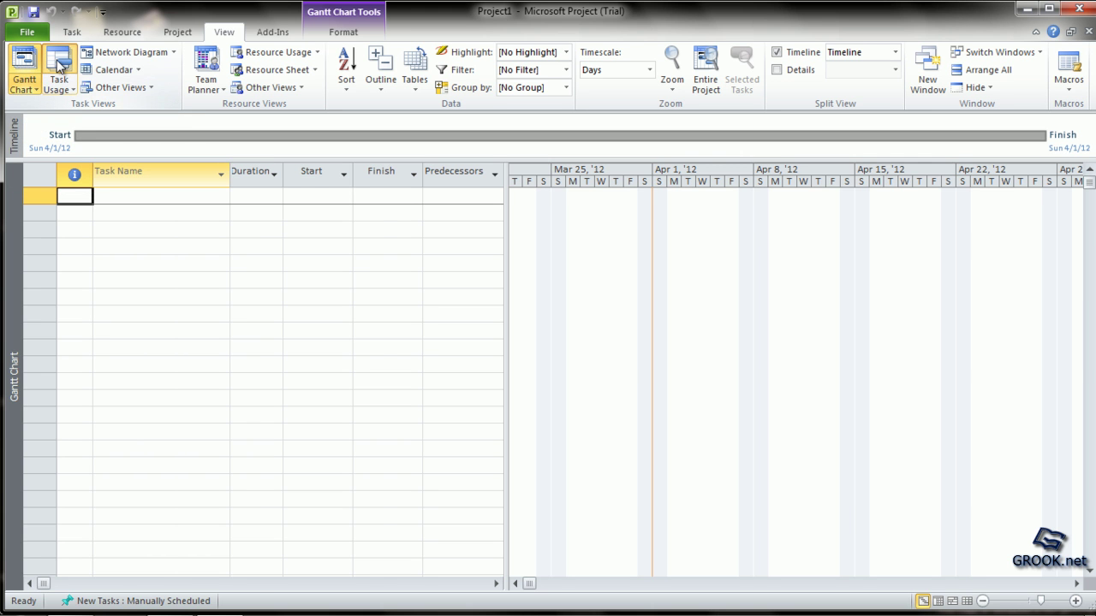
left_click(58, 67)
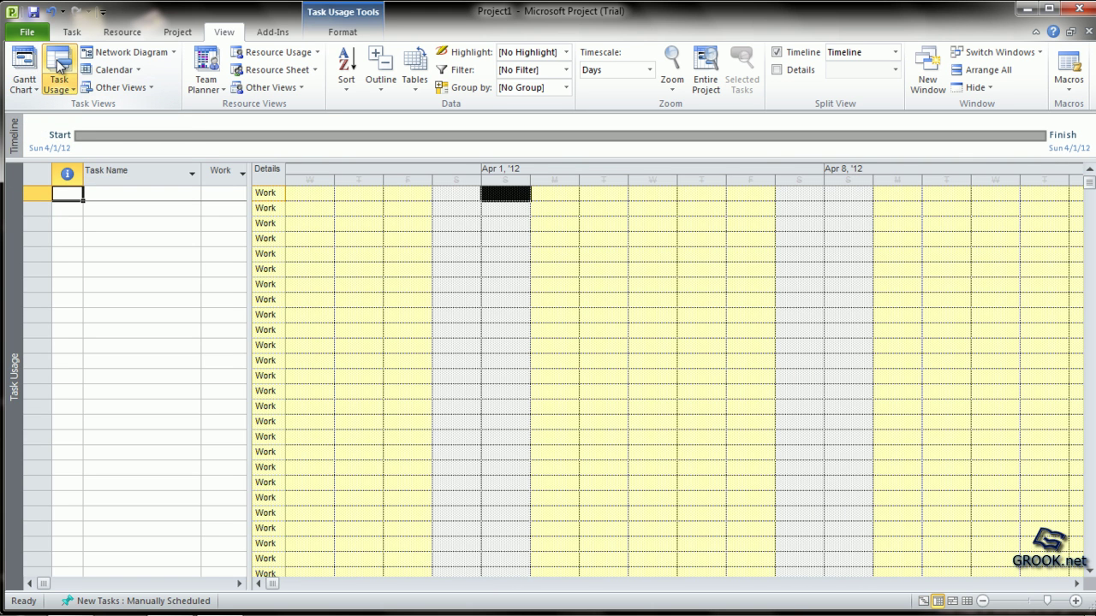
left_click(102, 53)
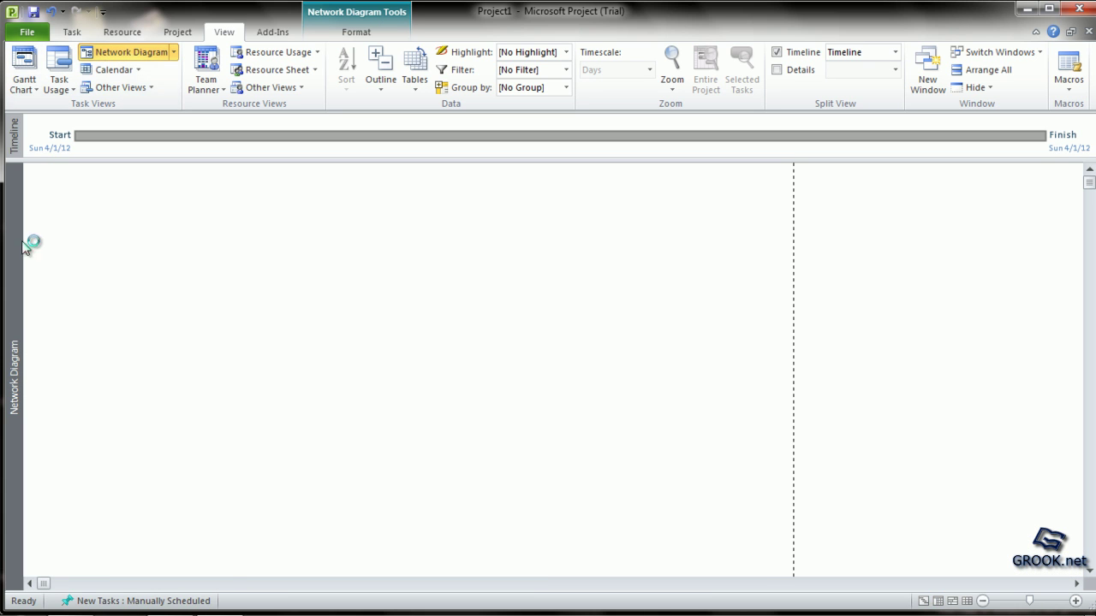
left_click(24, 69)
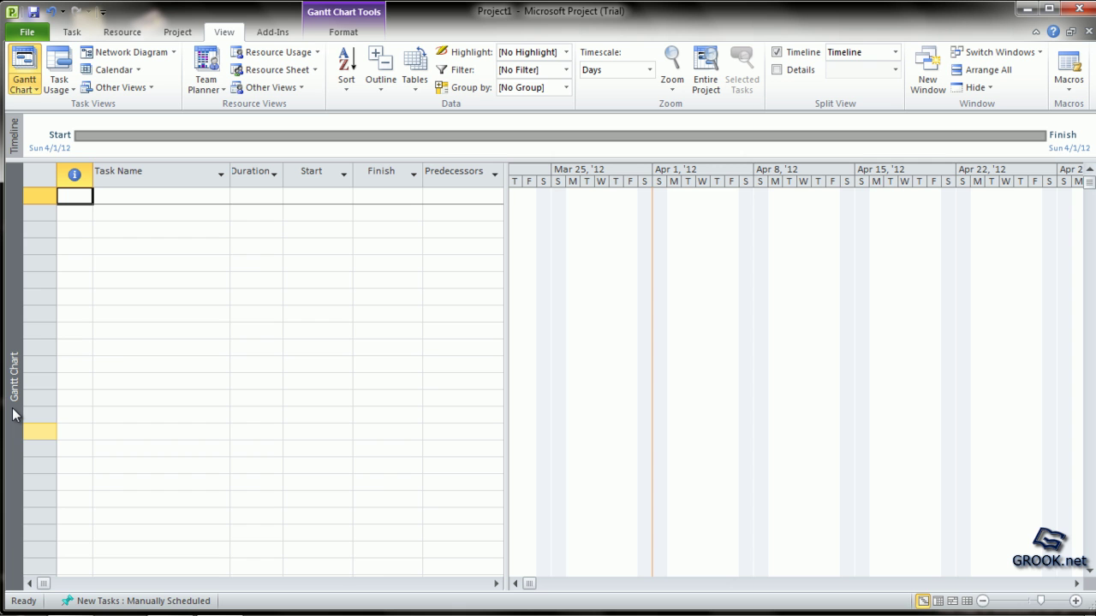
left_click(60, 60)
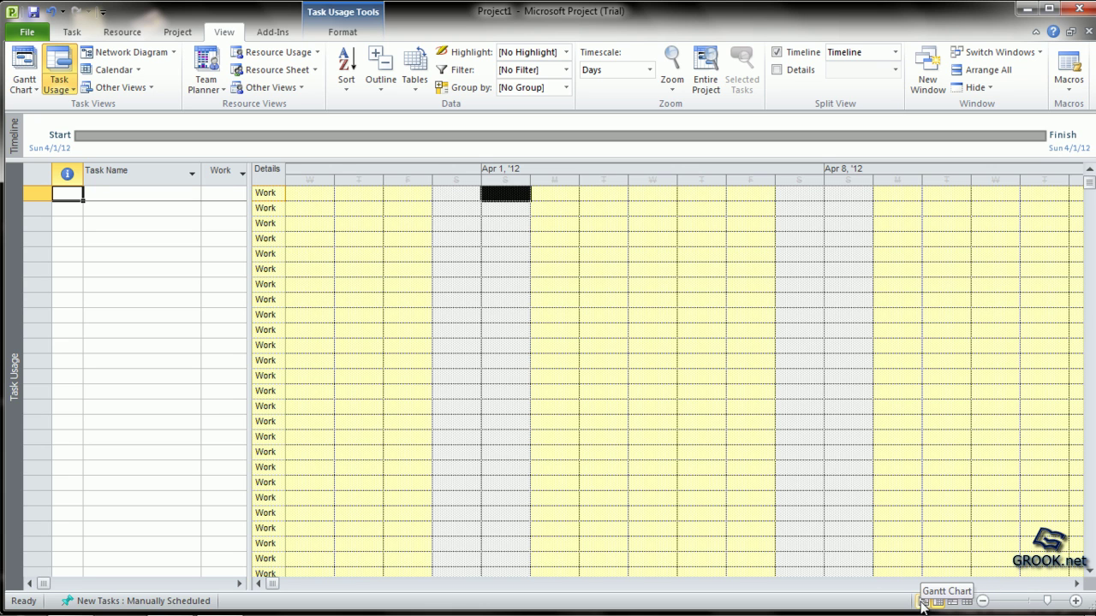
- Cycle the status-bar shortcuts through Gantt Chart, Task Usage, Team Planner and Resource Sheet, then return to Gantt Chart
left_click(922, 603)
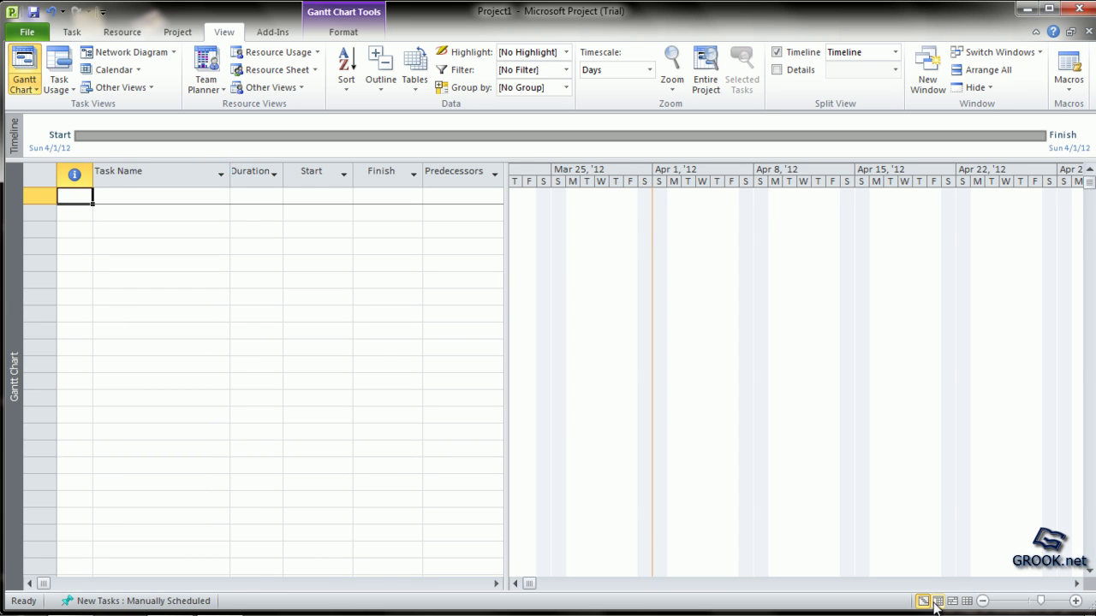
left_click(937, 601)
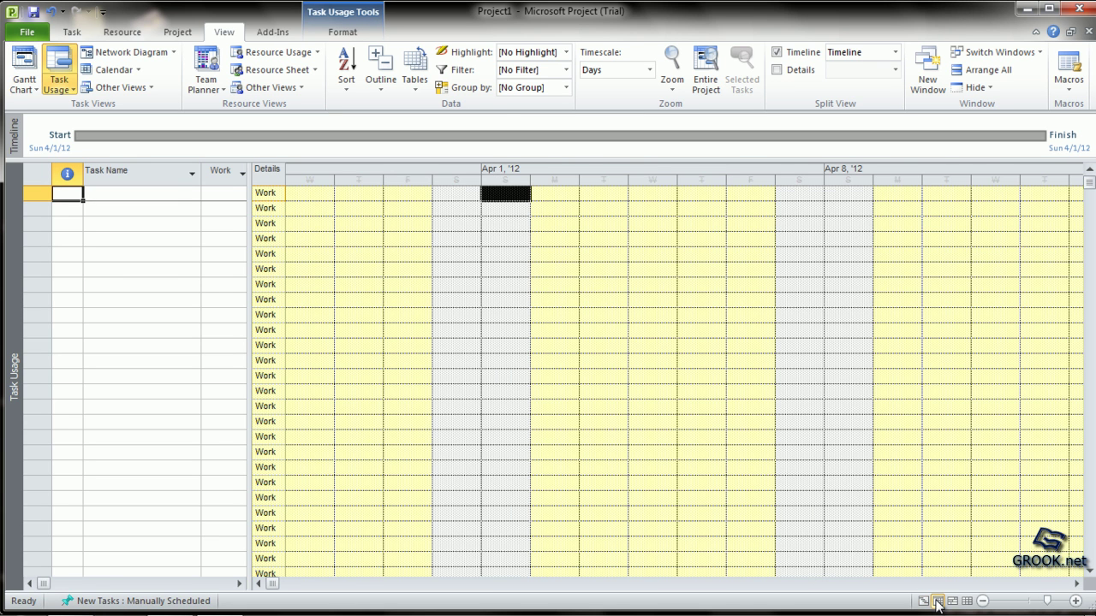
left_click(953, 602)
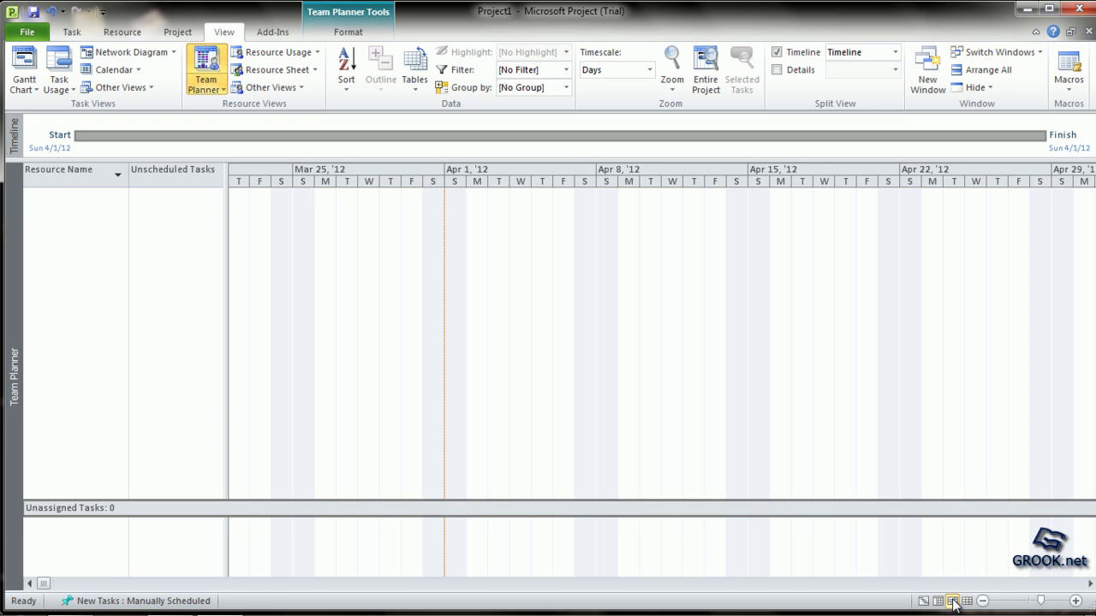
left_click(966, 601)
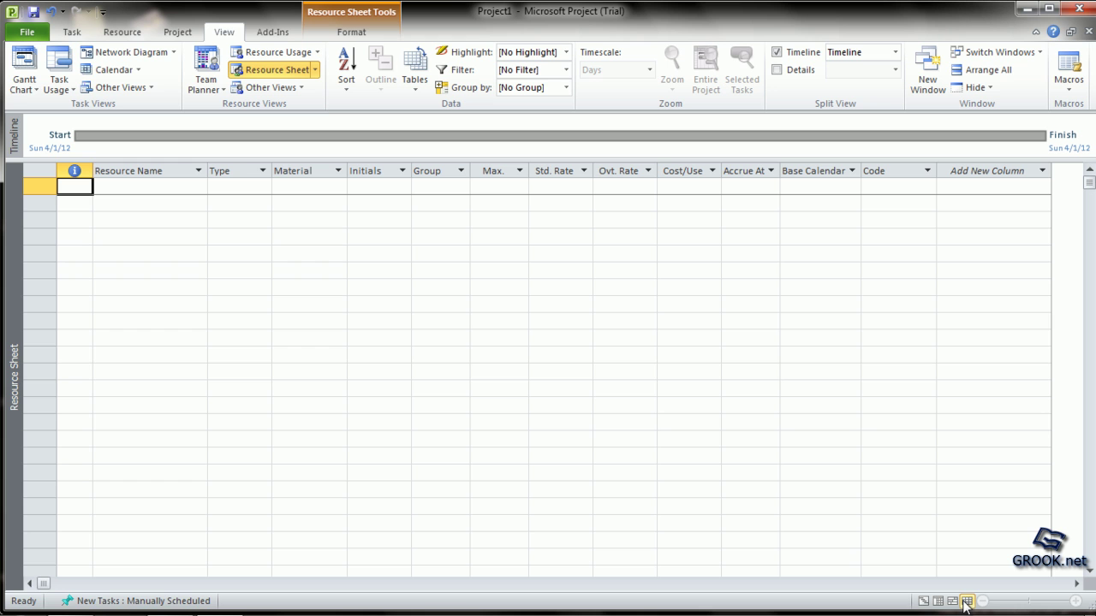
left_click(26, 68)
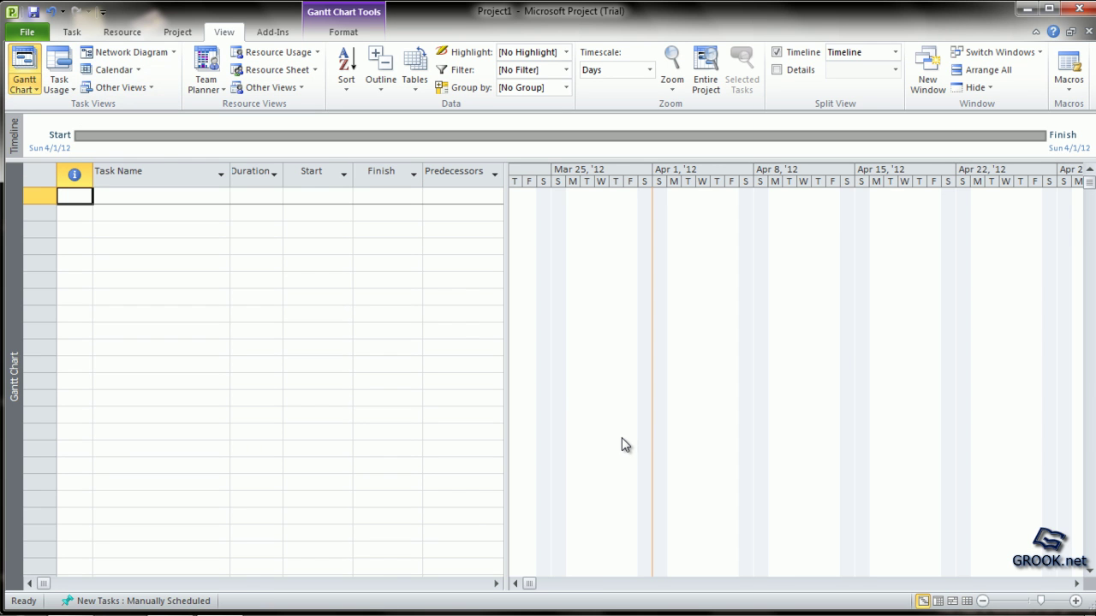
- Zoom the timescale out to Days spanning 2009–2010, leaving new tasks Manually Scheduled
mouse_move(1038, 610)
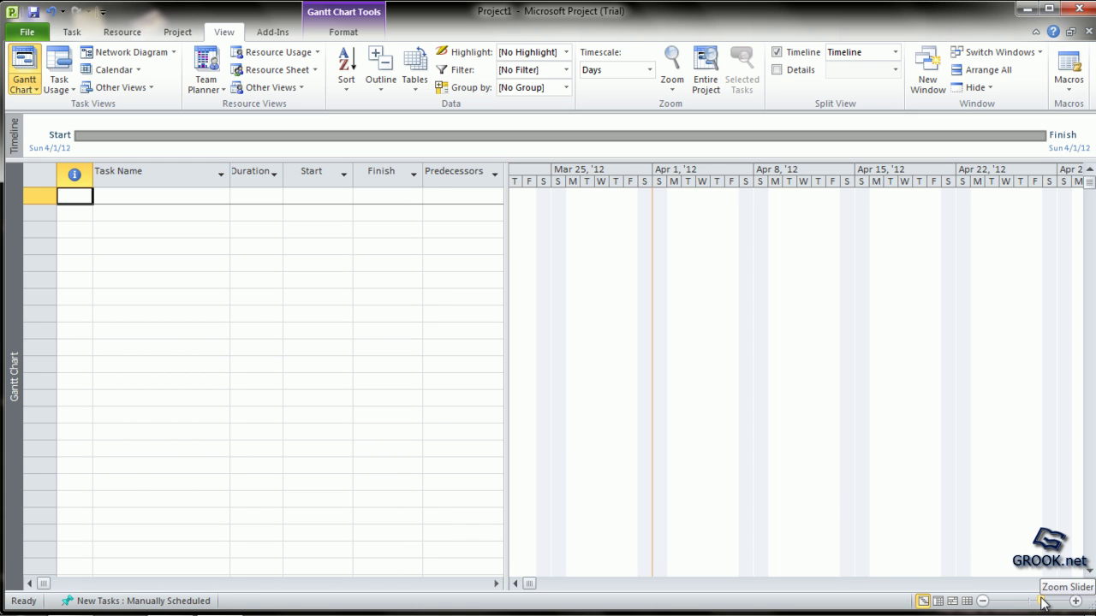
mouse_move(1042, 604)
left_mouse_down()
mouse_move(1003, 604)
mouse_move(1051, 604)
mouse_move(1023, 605)
left_mouse_up()
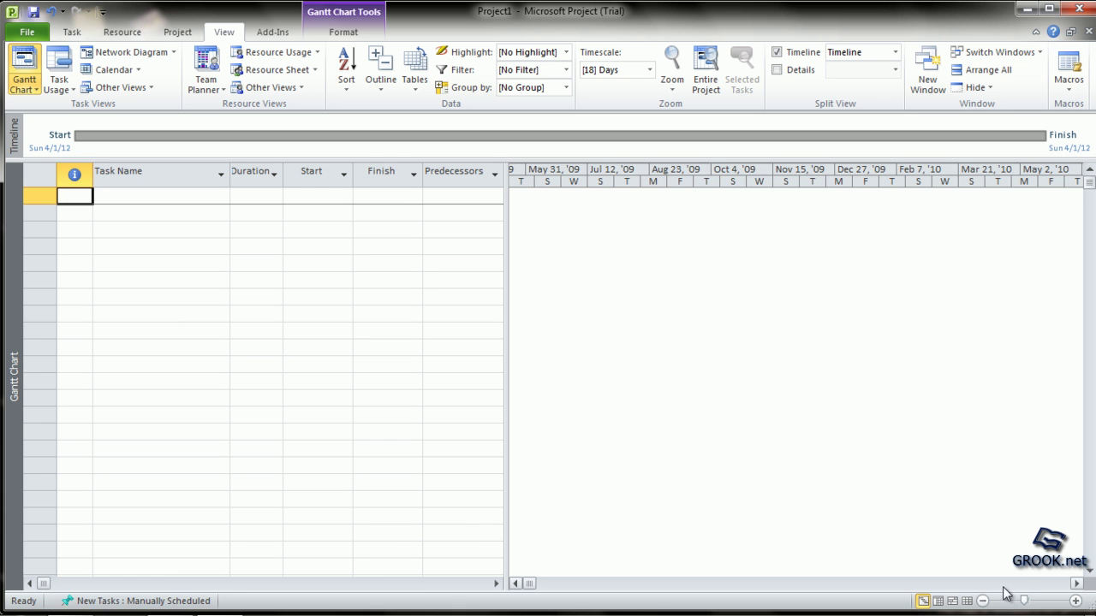
mouse_move(993, 613)
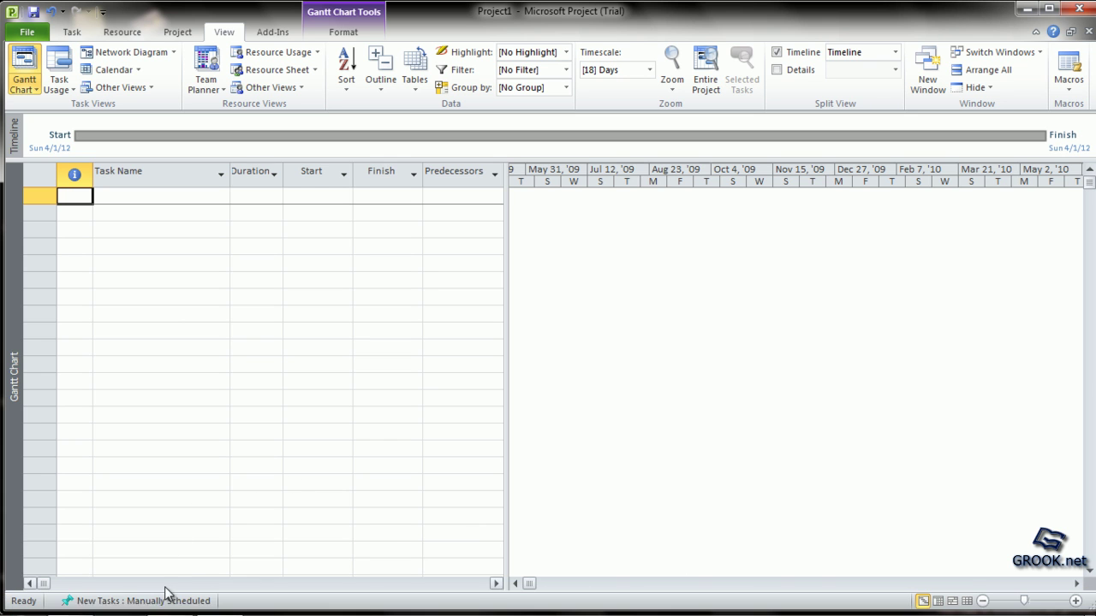
left_click(122, 602)
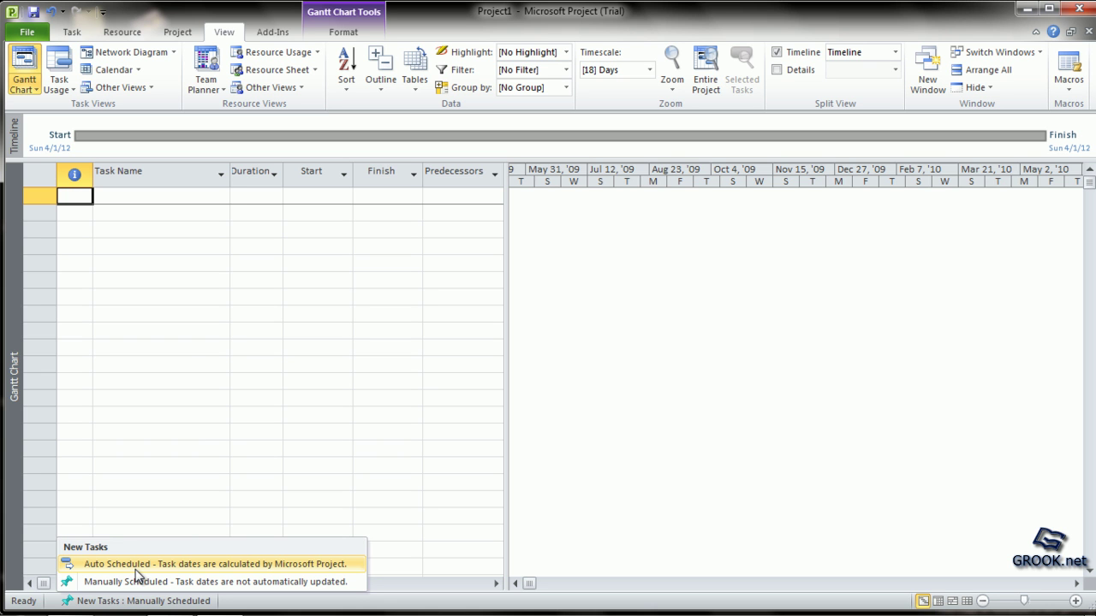
left_click(206, 363)
- Browse Backstage's New templates and Open dialog, cancel, and return to Project1's Info page
left_click(28, 32)
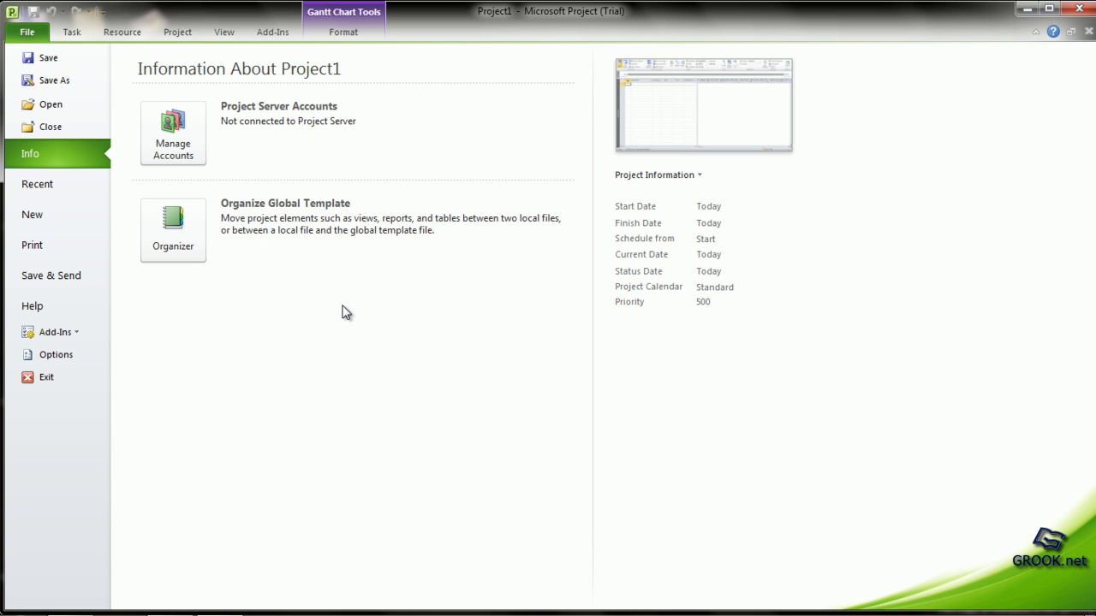
left_click(46, 216)
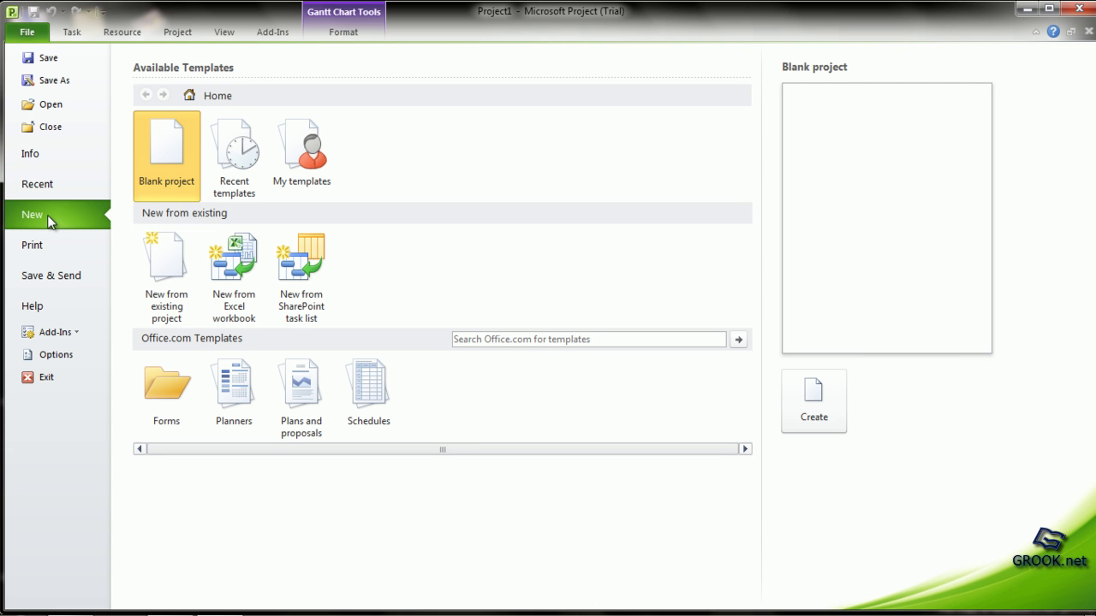
left_click(50, 105)
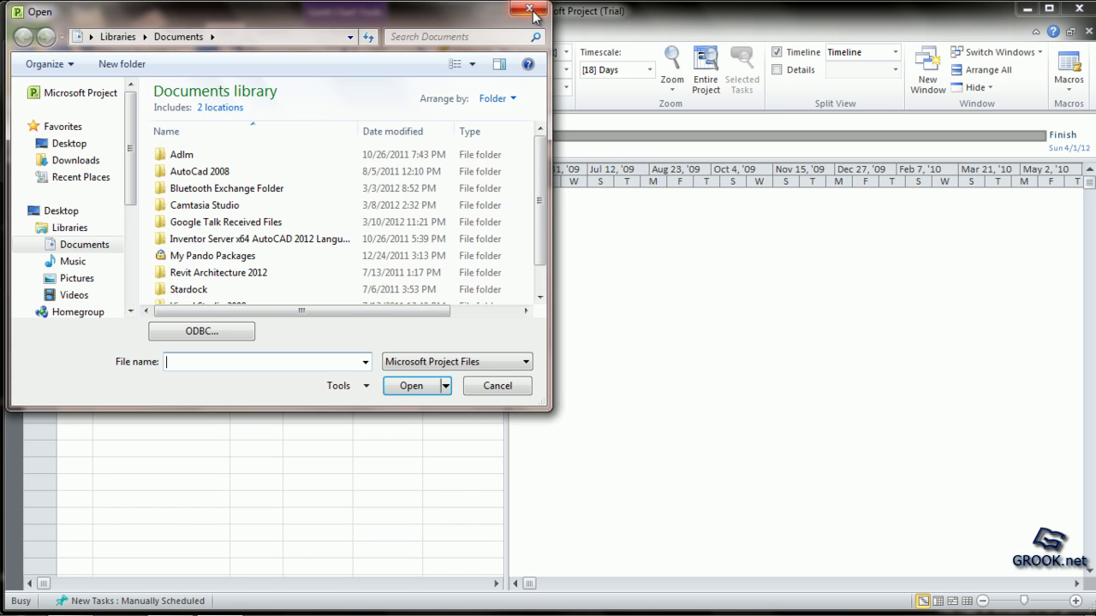
left_click(530, 12)
left_click(28, 32)
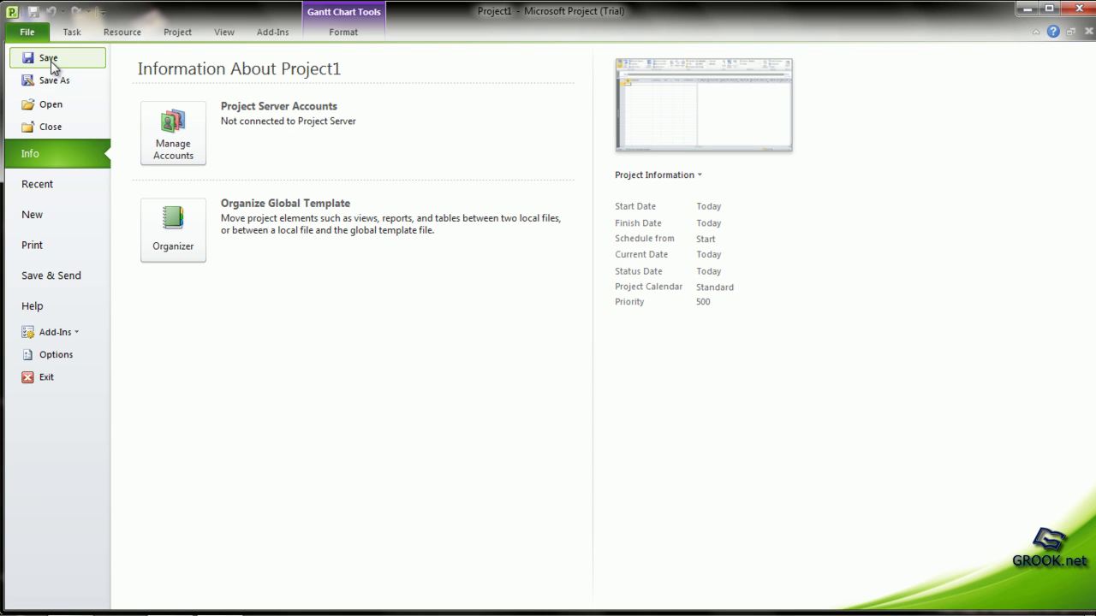